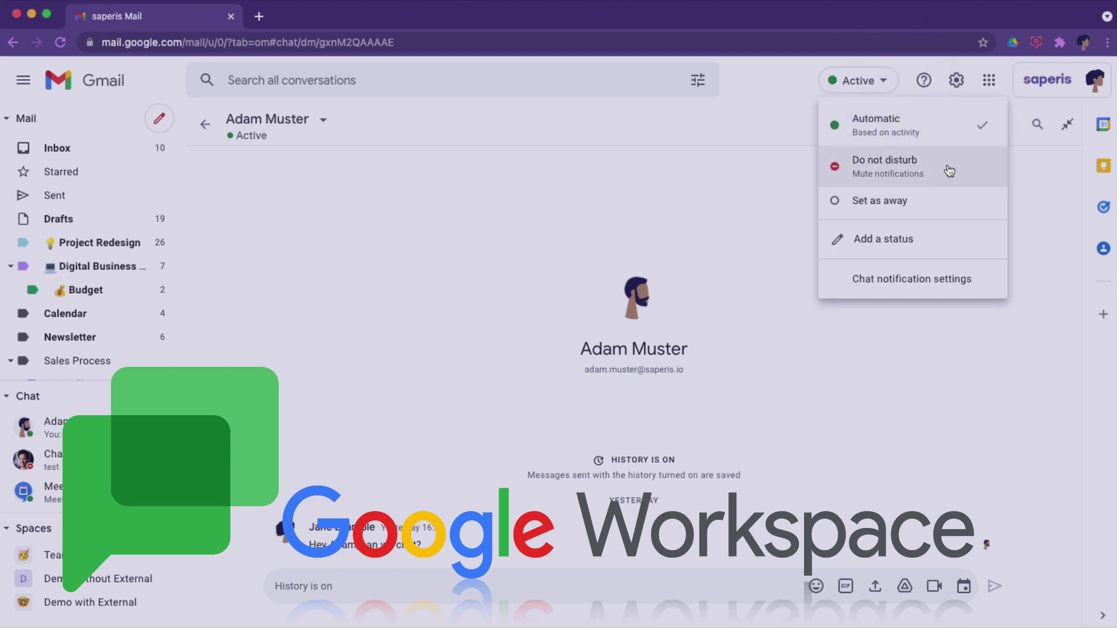
left_click(950, 171)
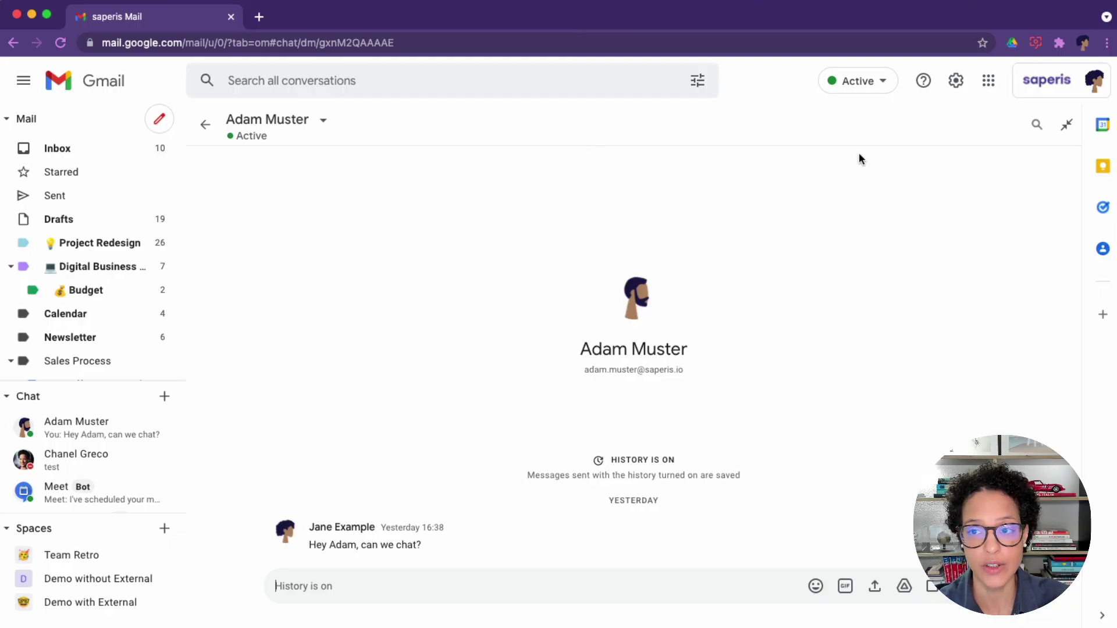
left_click(887, 84)
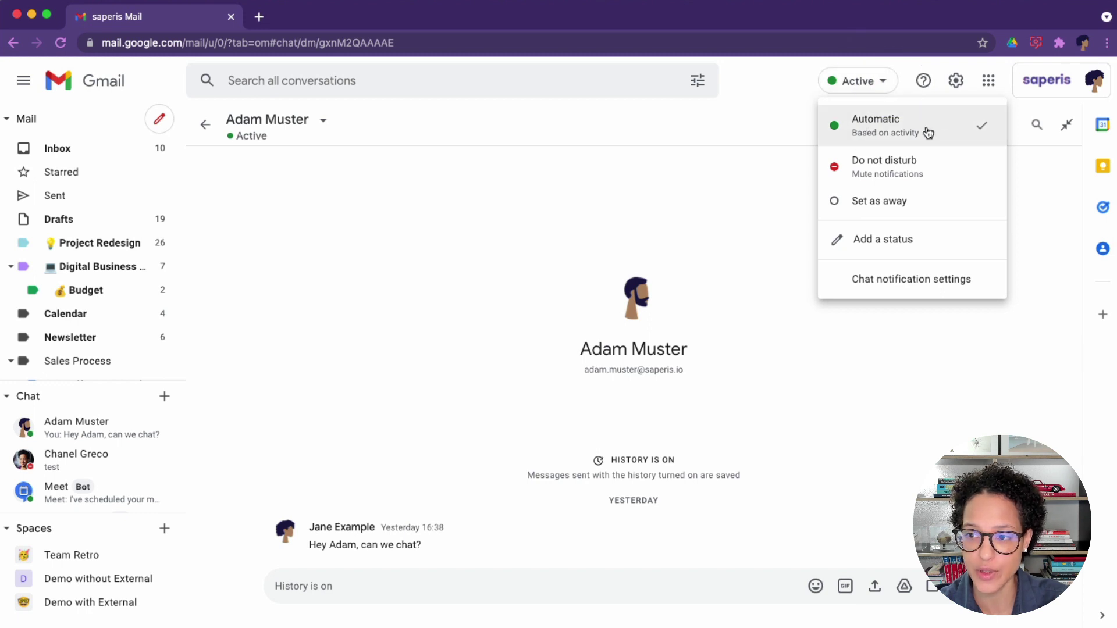
left_click(737, 128)
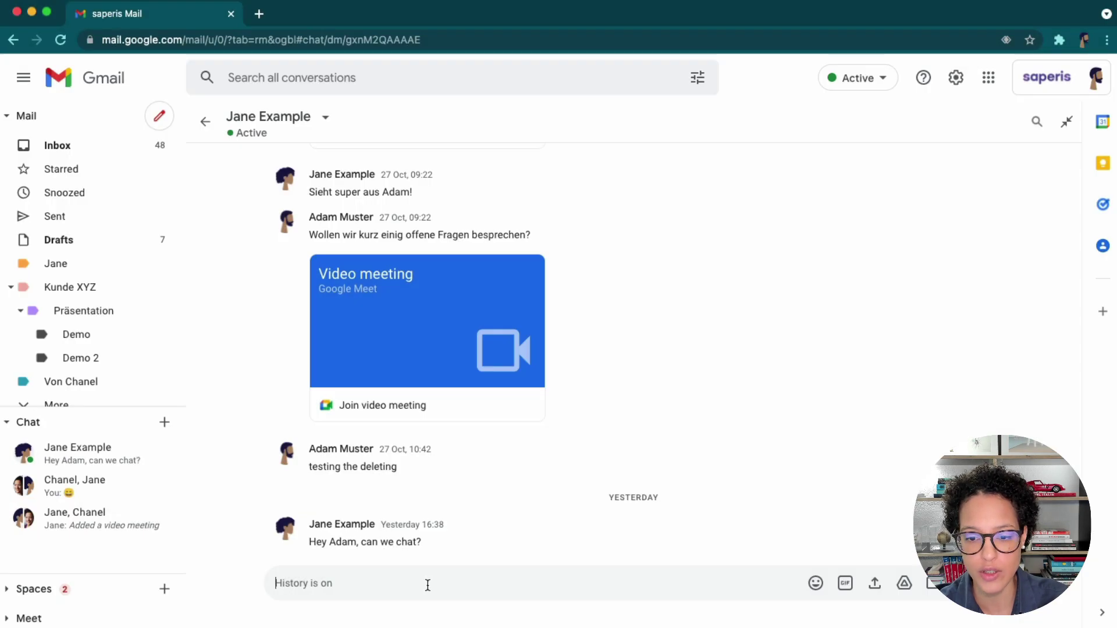
left_click(427, 583)
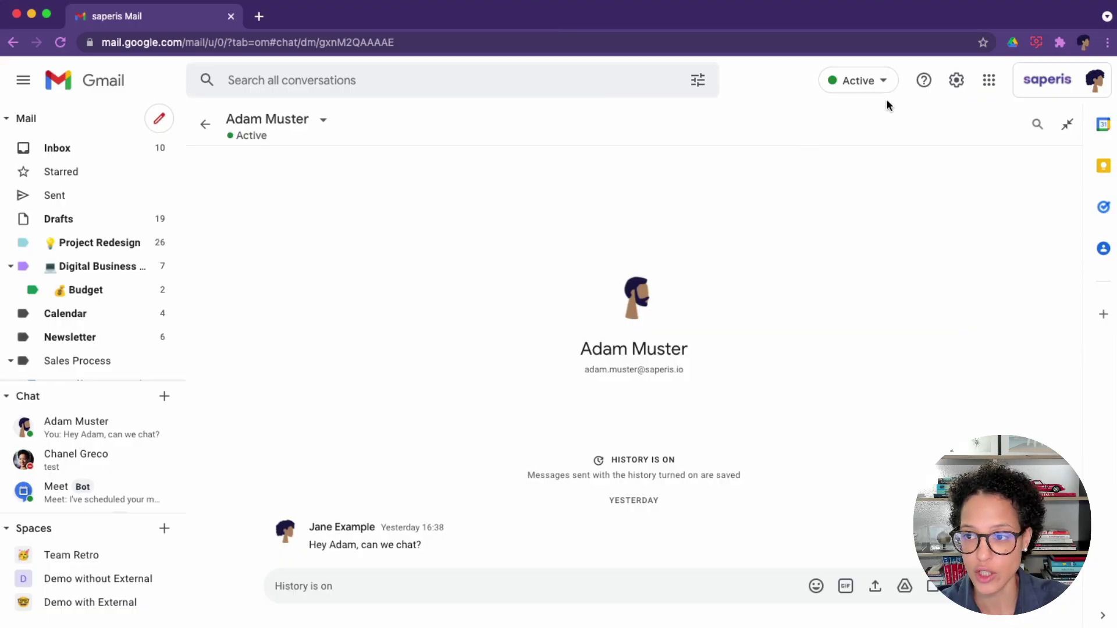
Step: Set the chat availability to Do not disturb for 1 hour
left_click(883, 81)
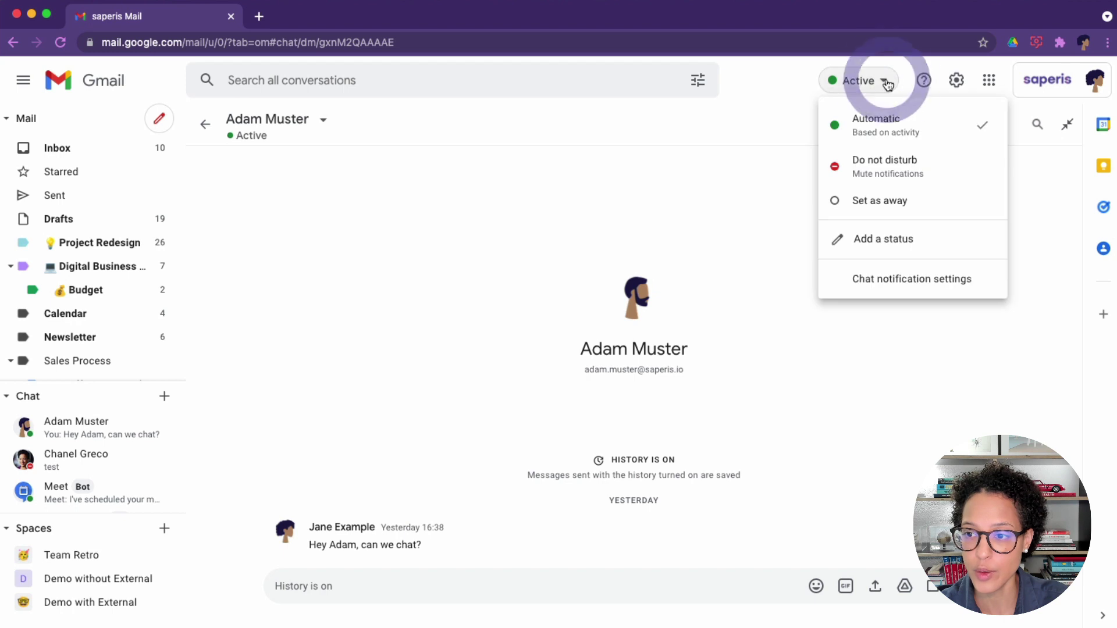
left_click(949, 170)
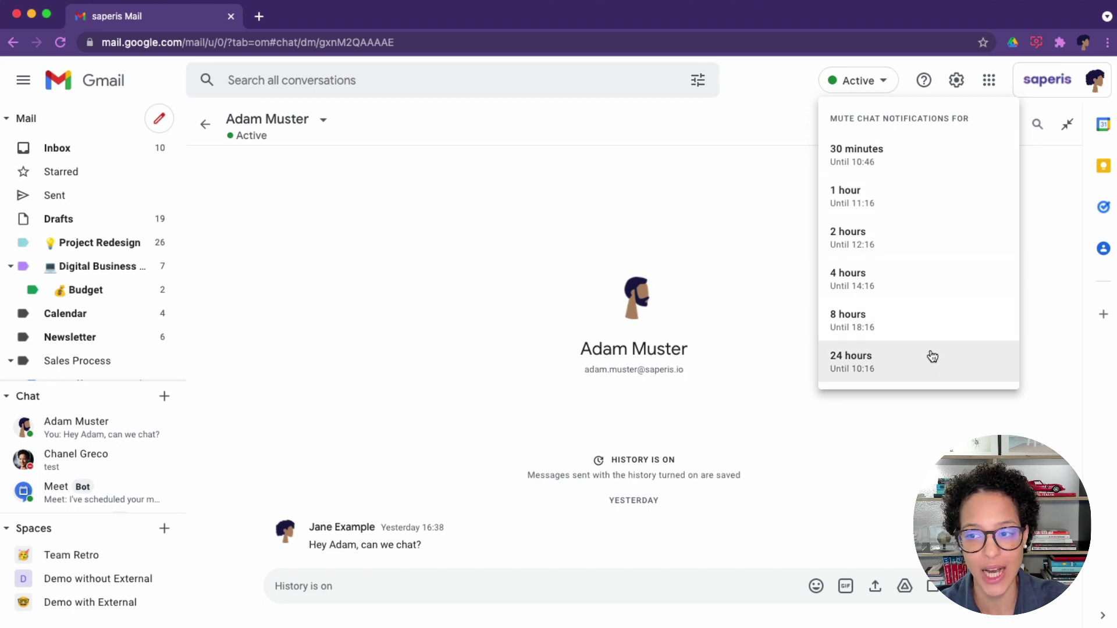
left_click(884, 196)
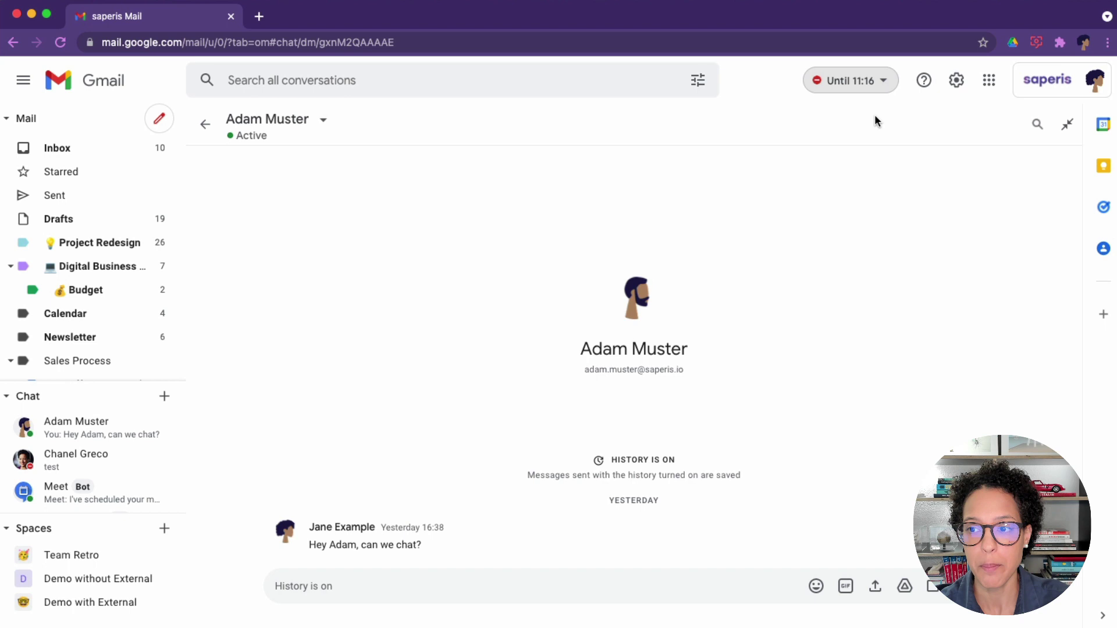
Step: Return the chat availability to Automatic and set it as away
left_click(882, 87)
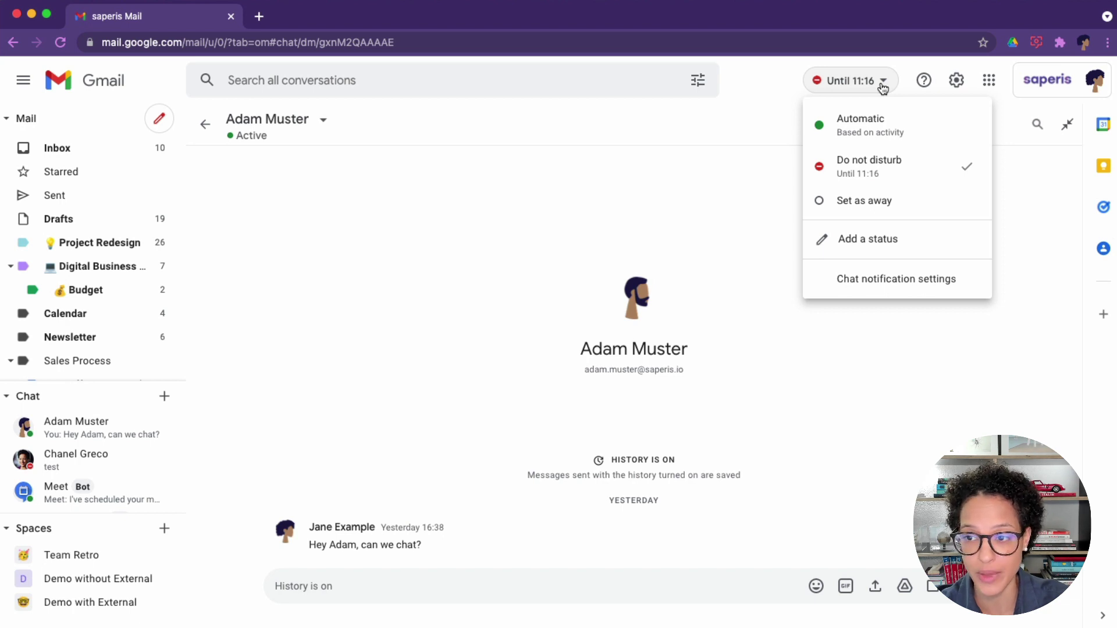
left_click(919, 127)
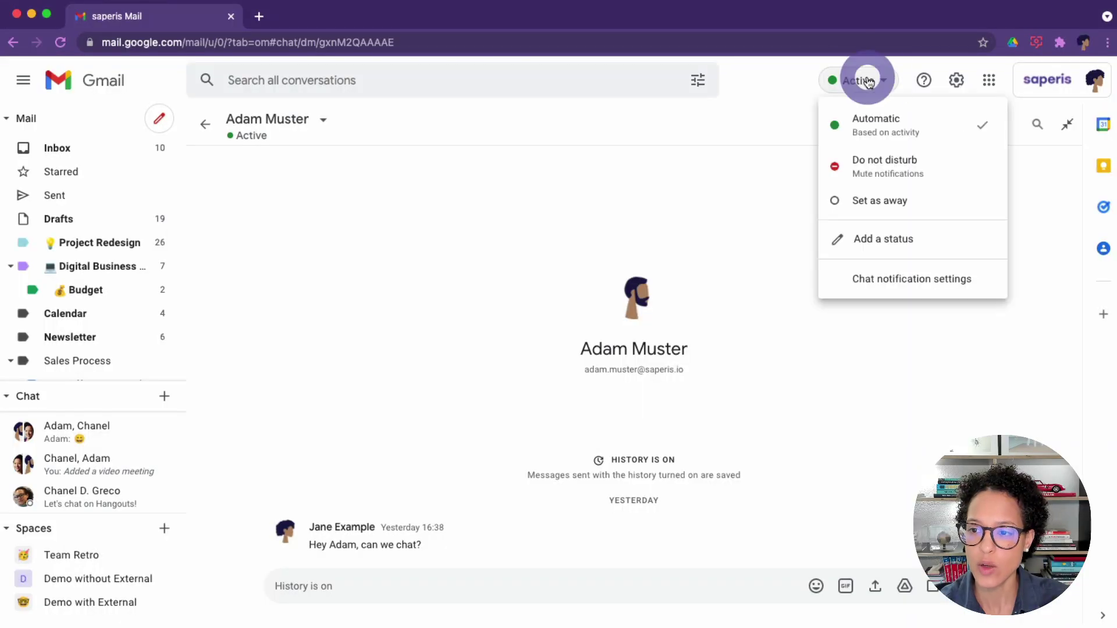
left_click(950, 209)
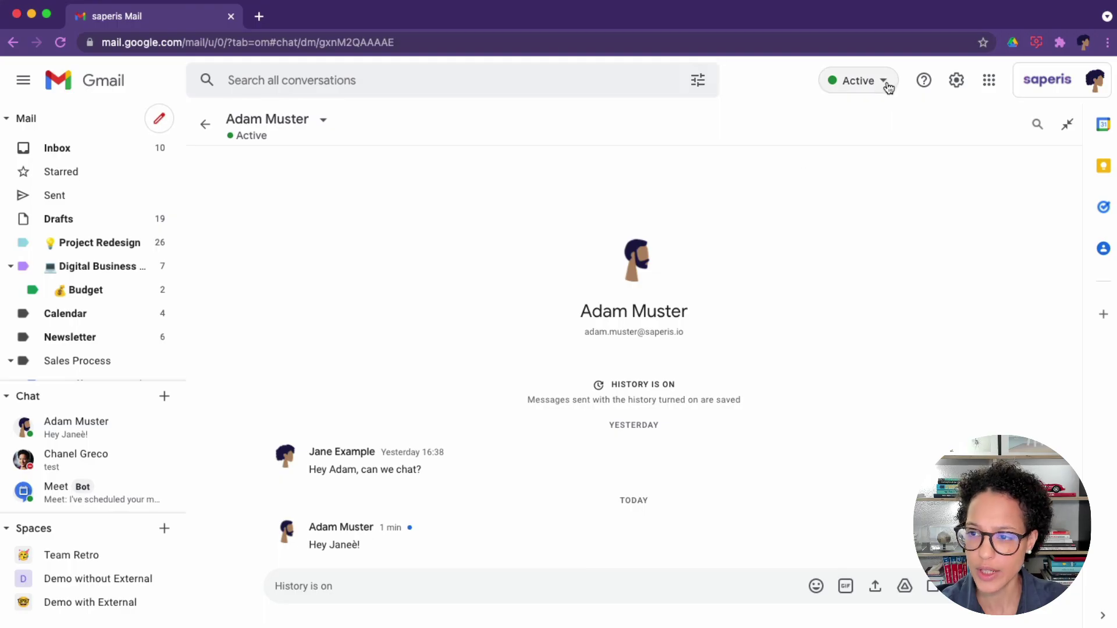
Step: Write "Focus Time" as a custom chat status with the headphones emoji
left_click(887, 85)
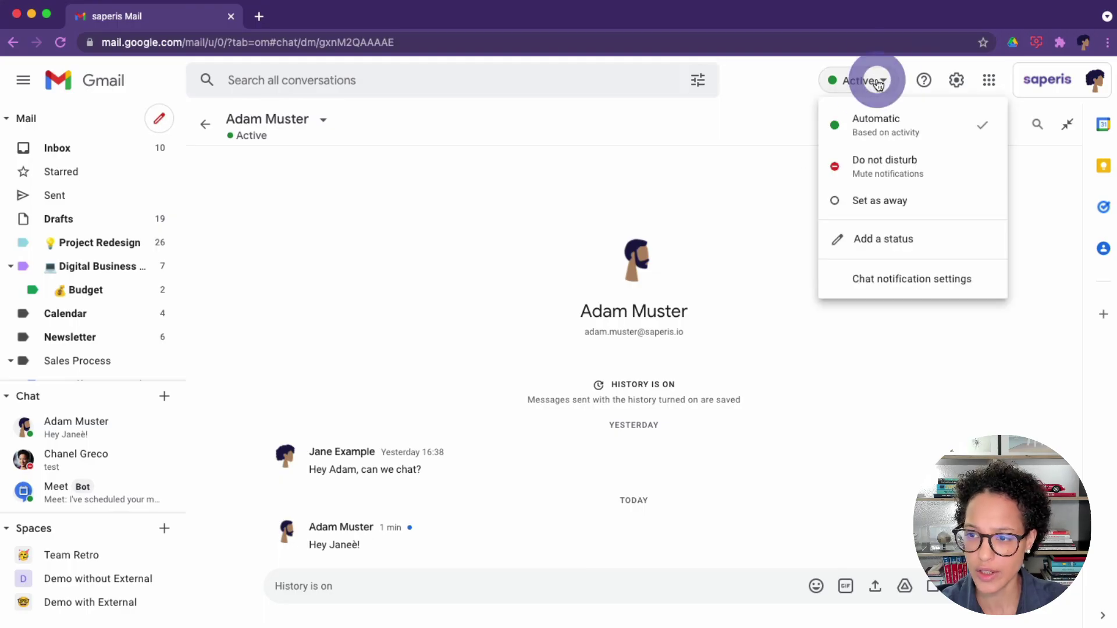
left_click(932, 243)
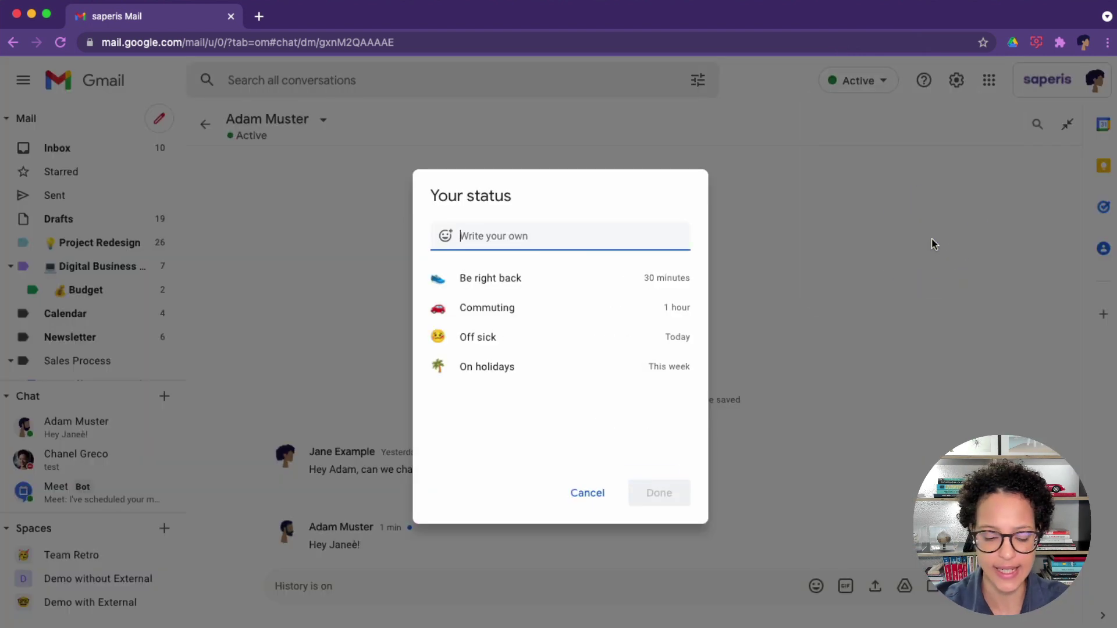
type("Focus ")
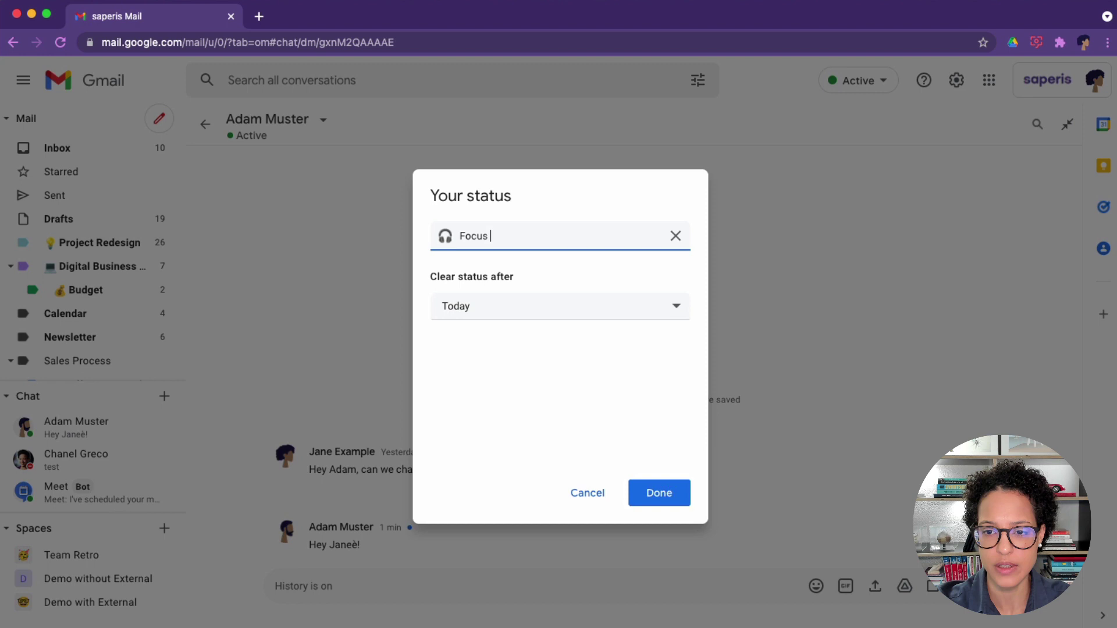
type("Time")
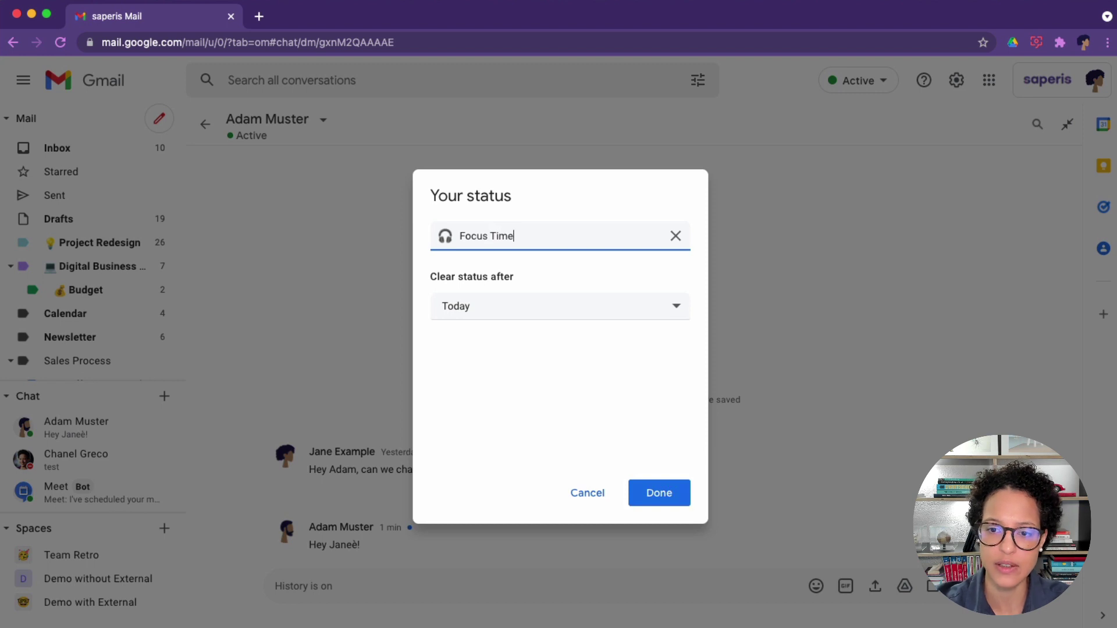
left_click(448, 240)
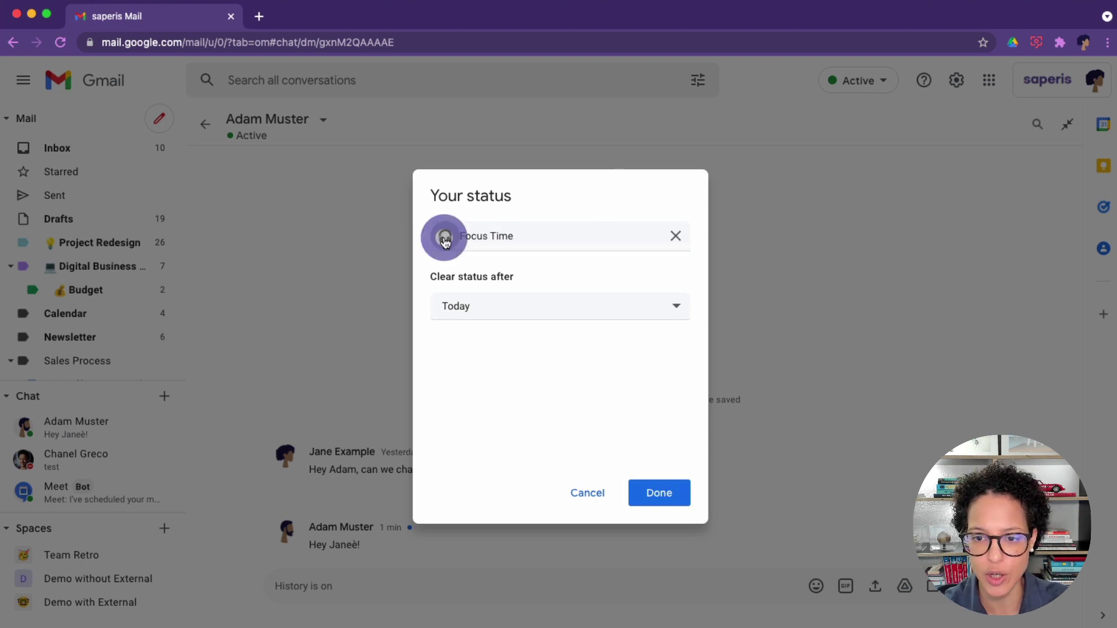
left_click(516, 492)
Step: Set the custom status to clear after 1 hour and save it
left_click(509, 316)
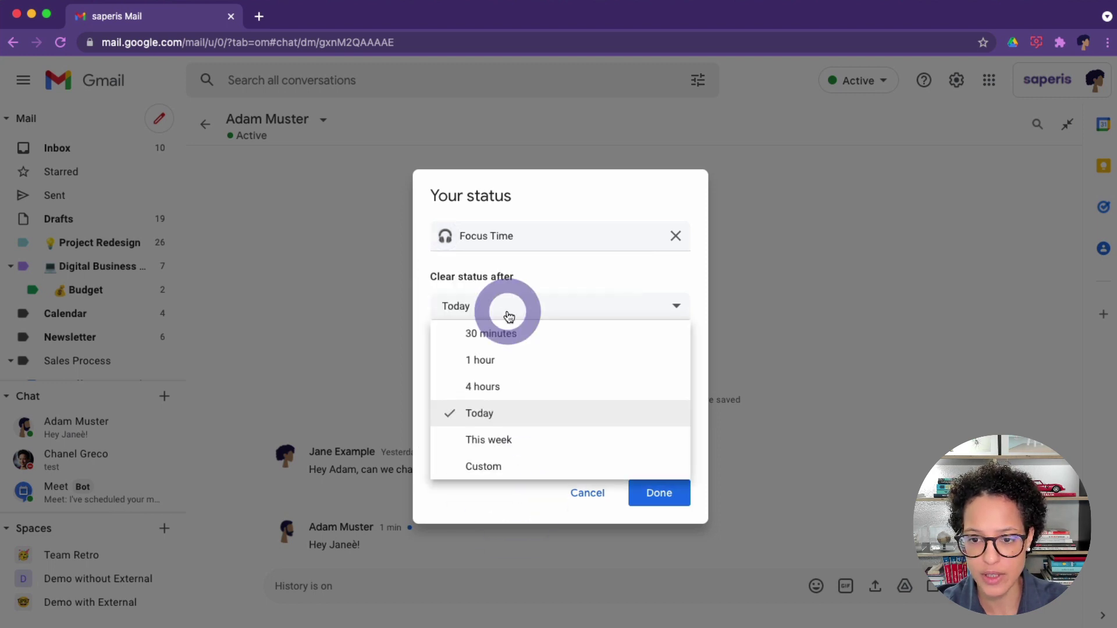
left_click(507, 362)
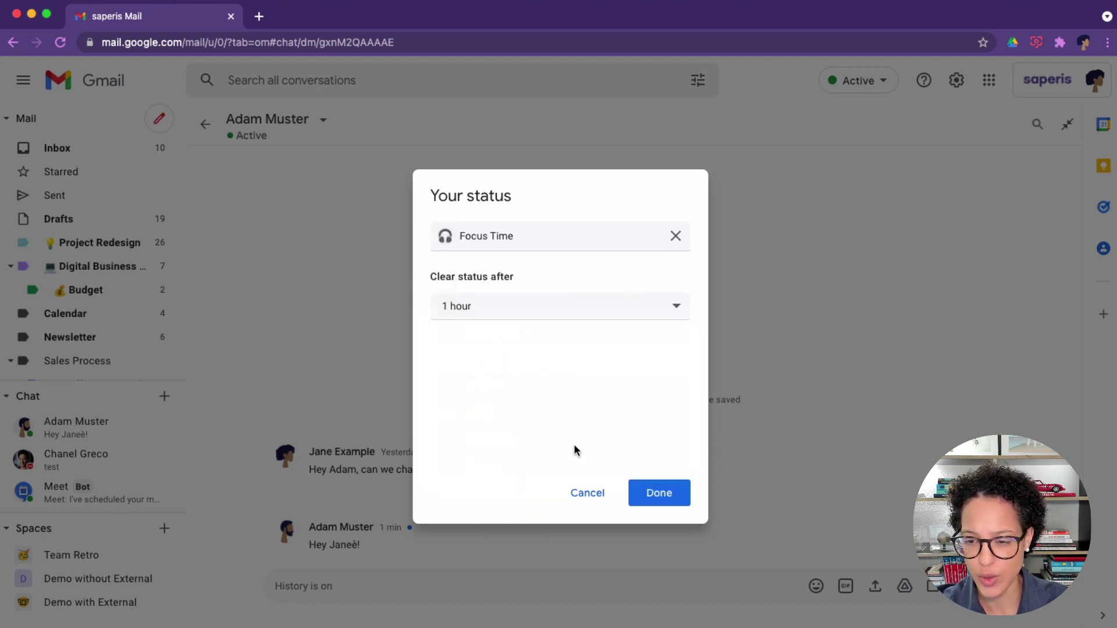
left_click(659, 491)
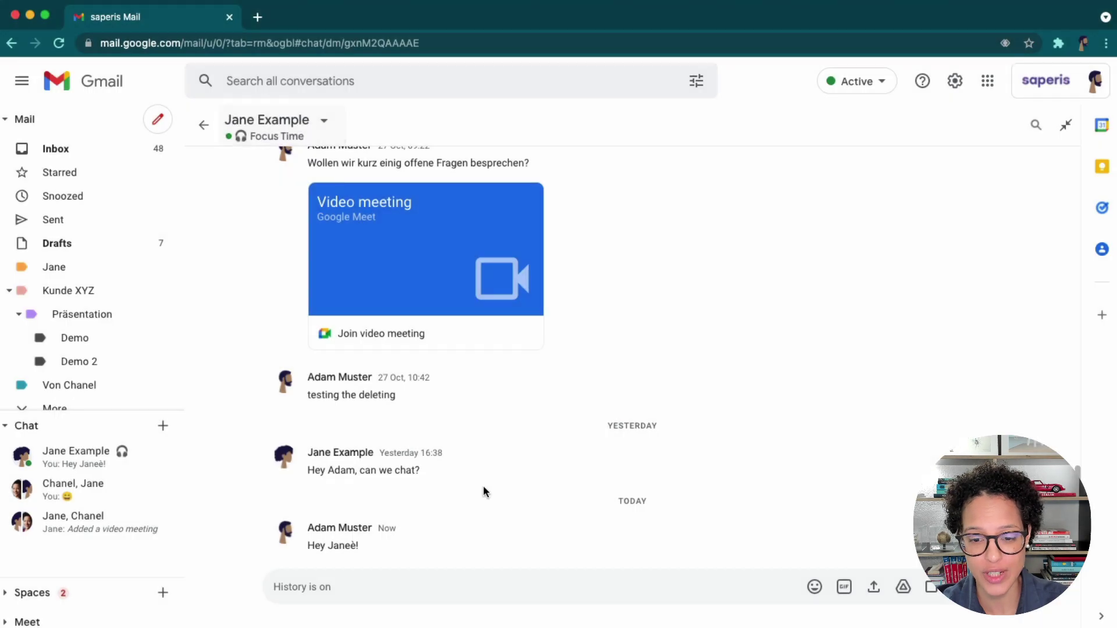
Step: From the second account, send a short "Hey" greeting with the contact's first name in the direct chat
left_click(374, 596)
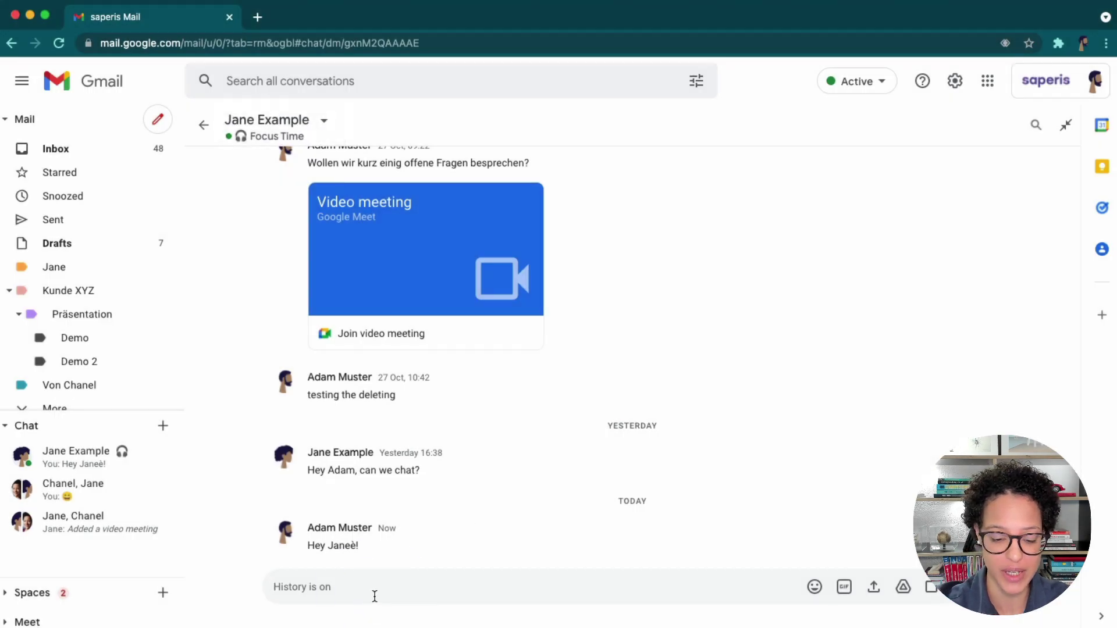
type("Hey Jane!")
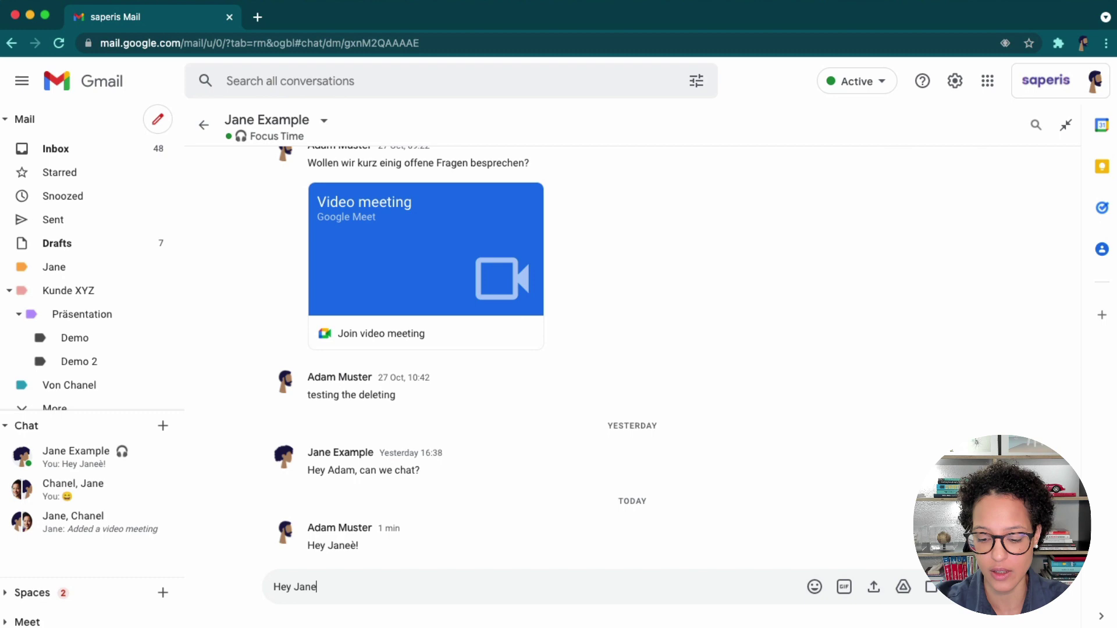
key("Return")
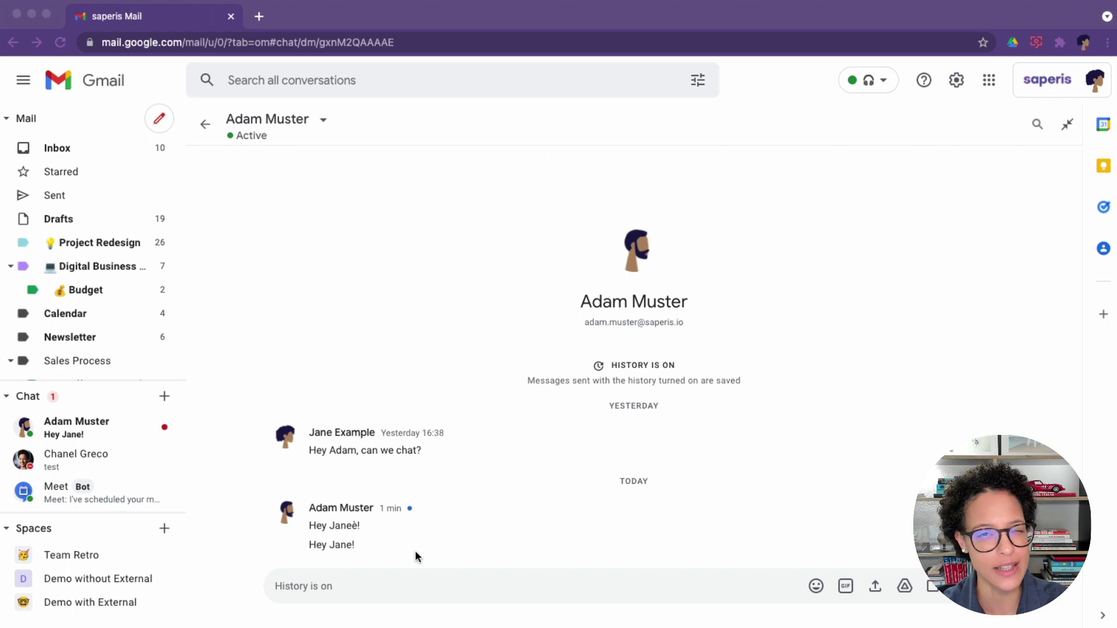
Step: Replace the Focus Time status with the suggested "On holidays" status for this week and save it
left_click(885, 79)
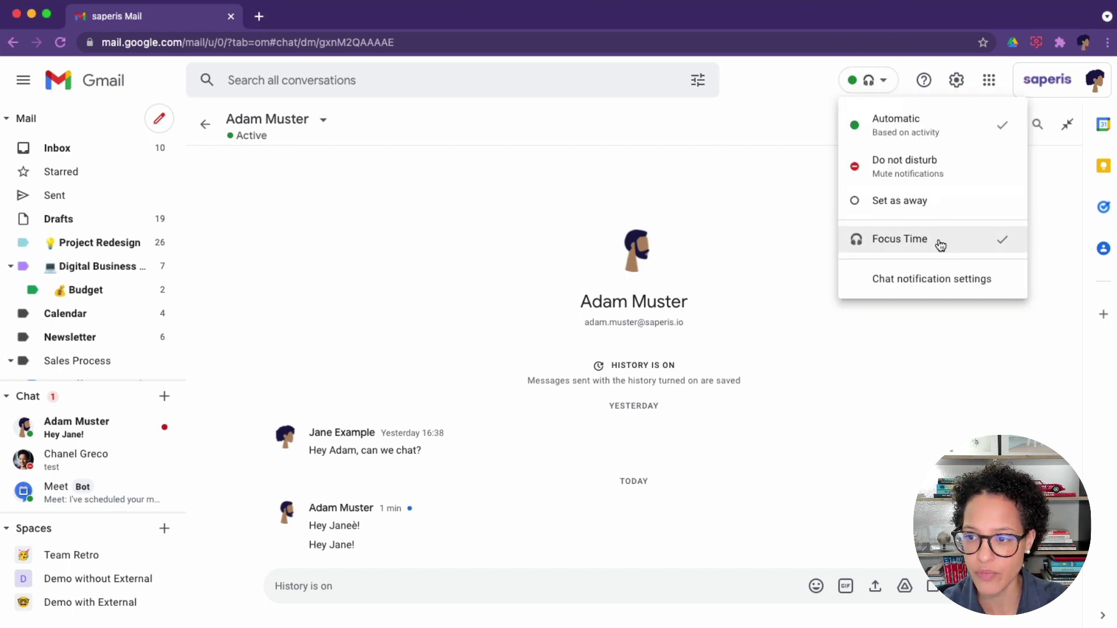
left_click(937, 238)
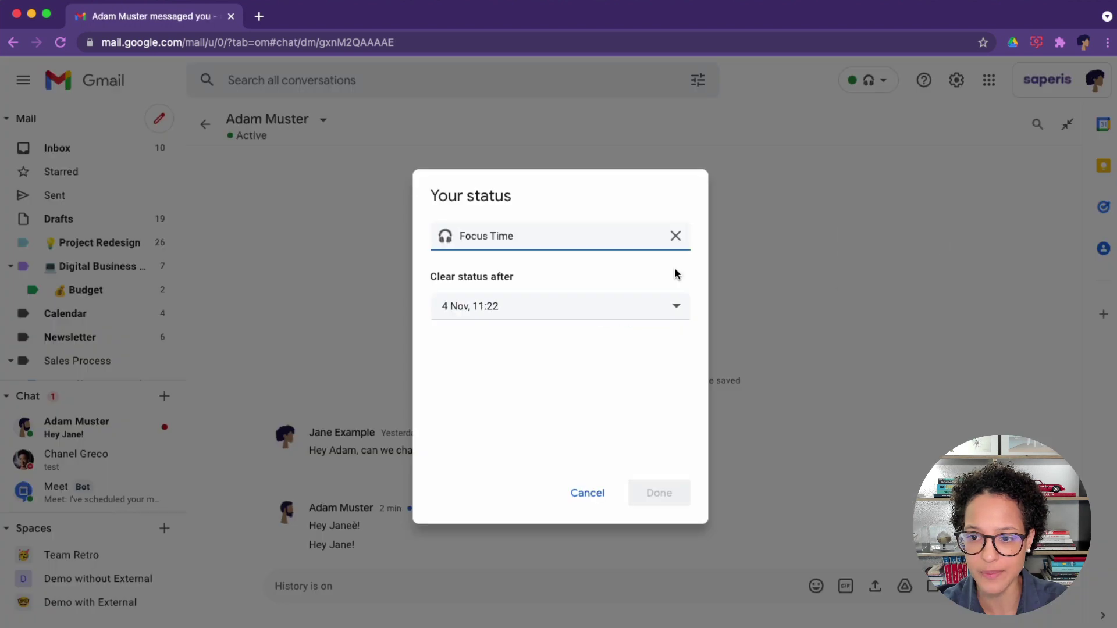
left_click(675, 236)
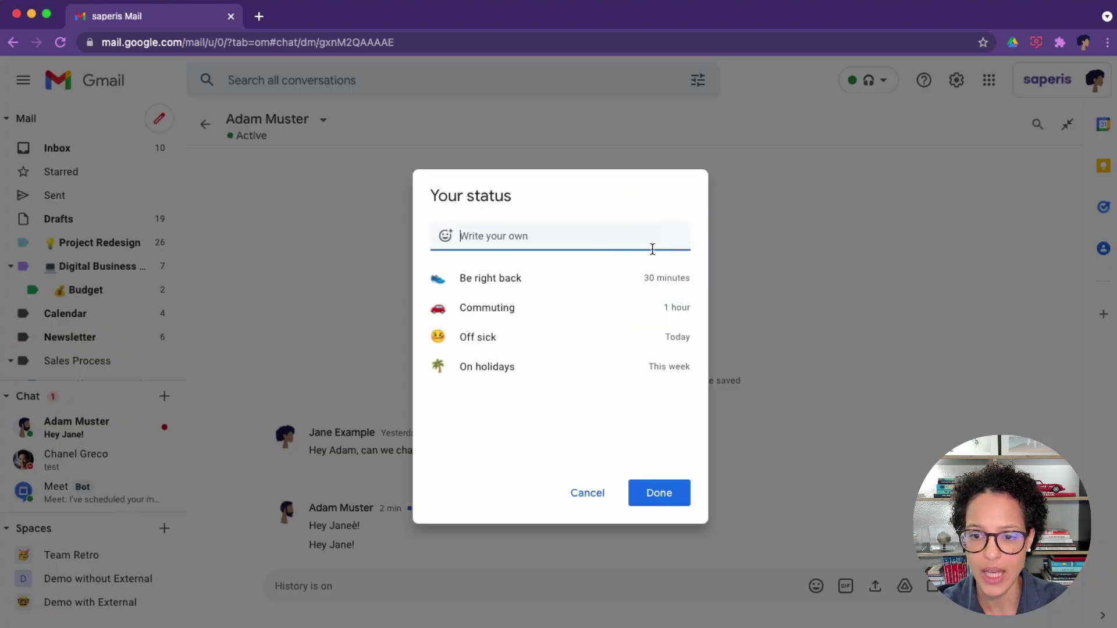
left_click(552, 371)
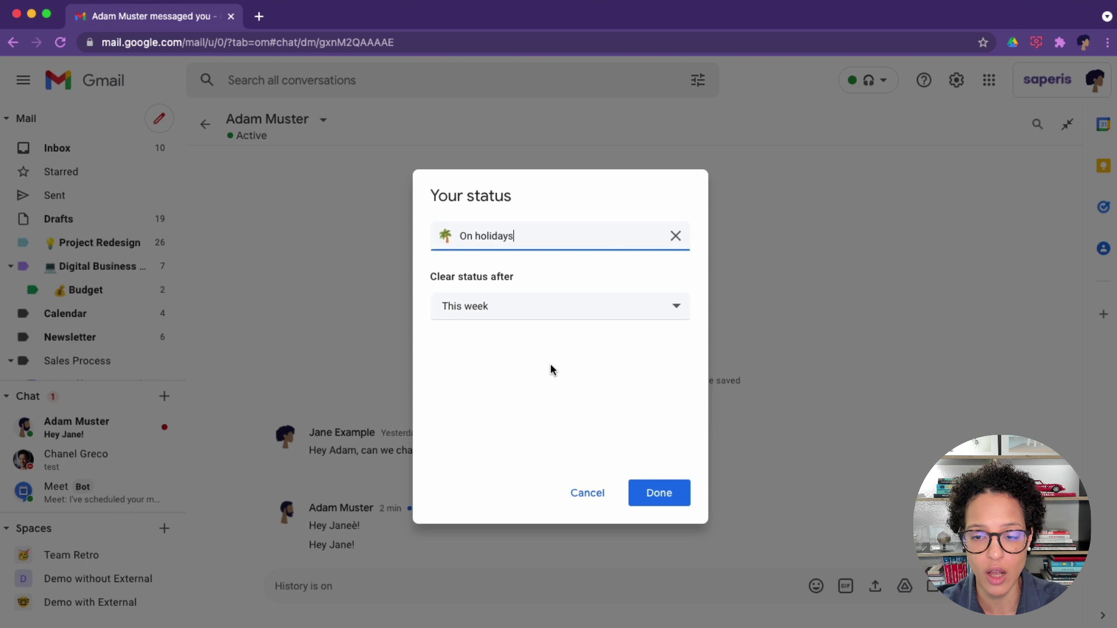
left_click(668, 494)
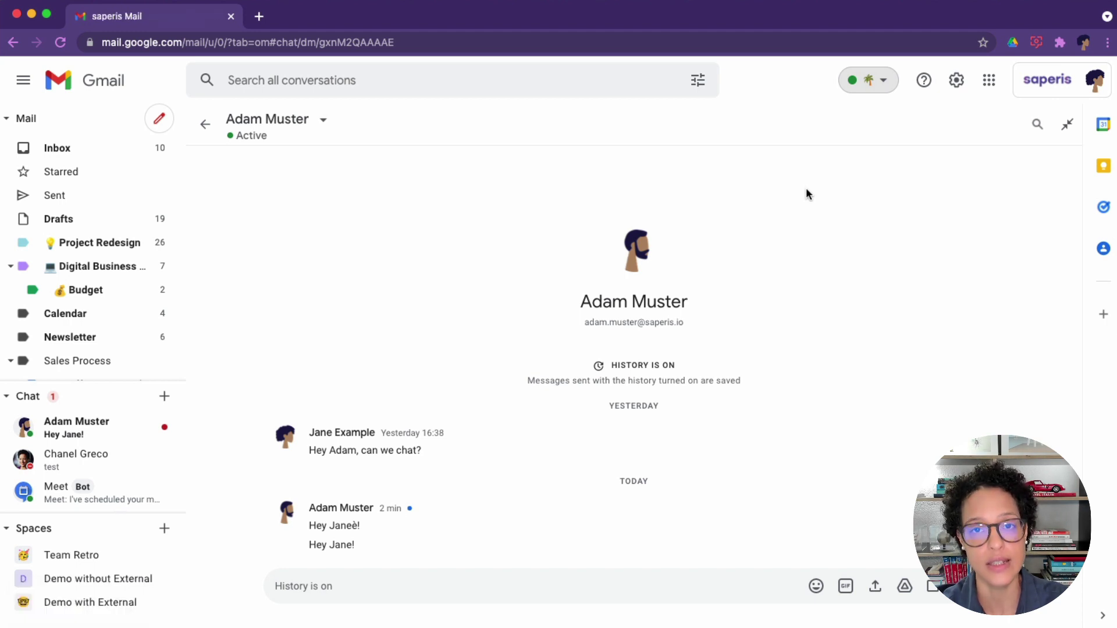
Step: Clear the "On holidays" status and save the empty status
left_click(883, 81)
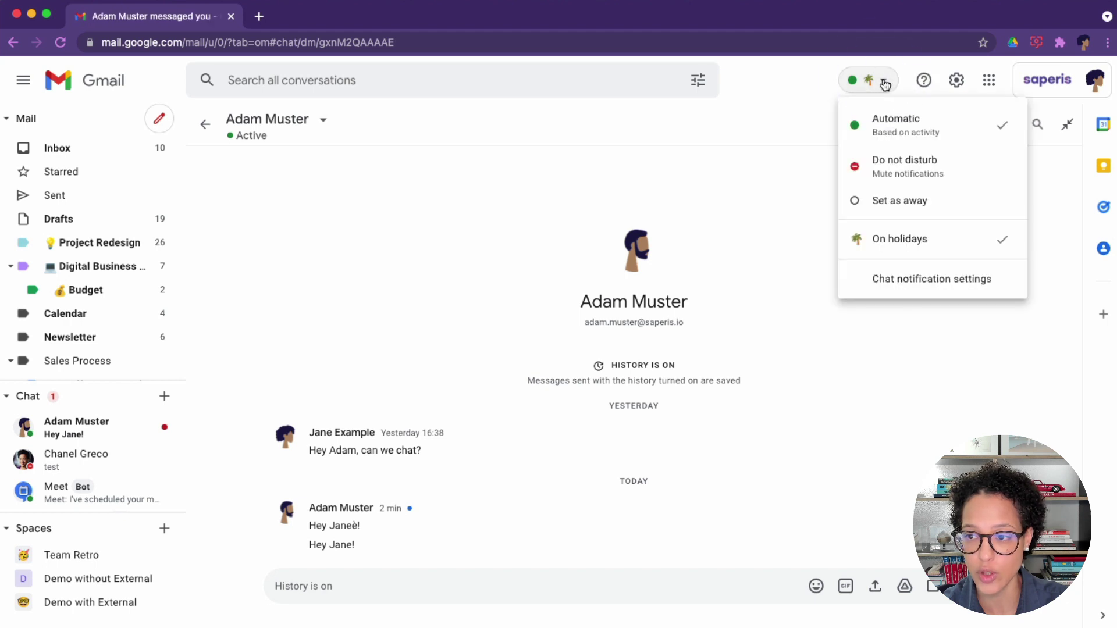
left_click(956, 243)
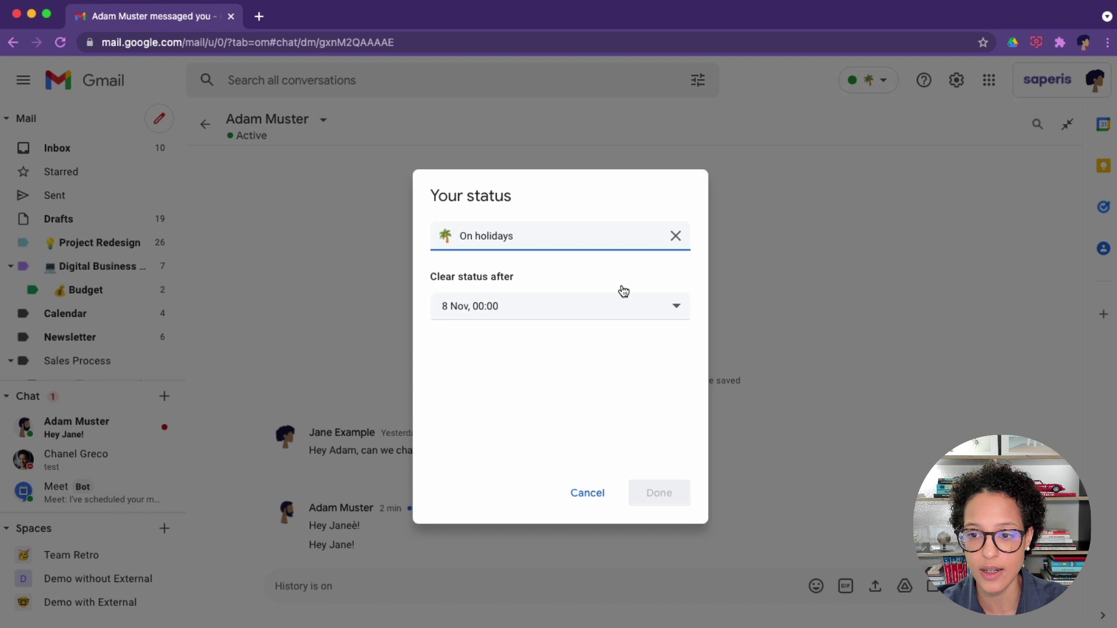
left_click(675, 235)
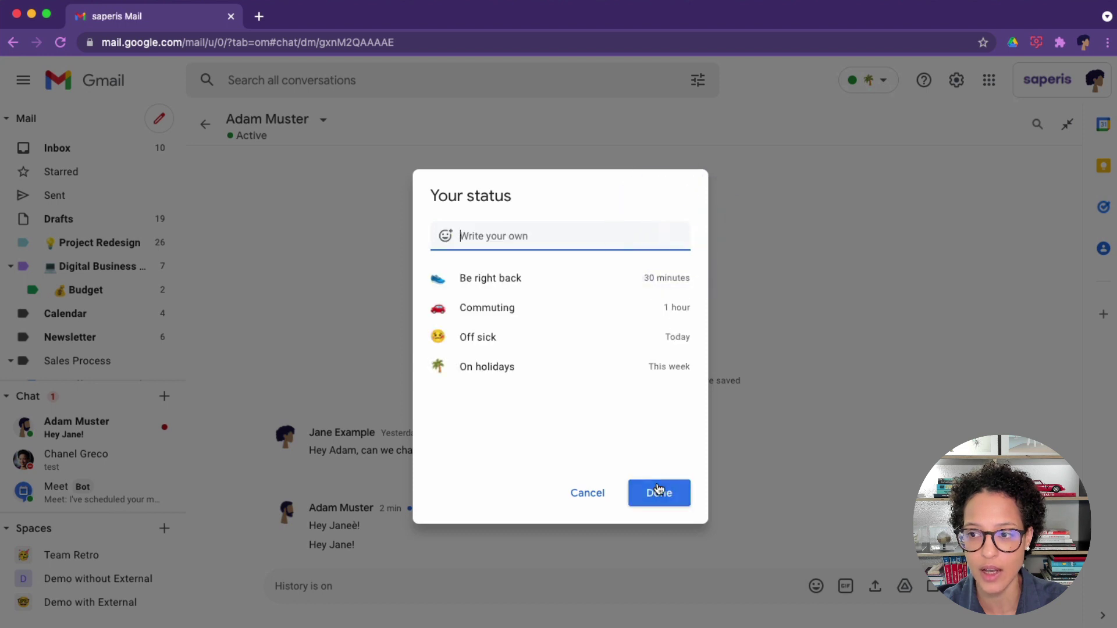
left_click(659, 489)
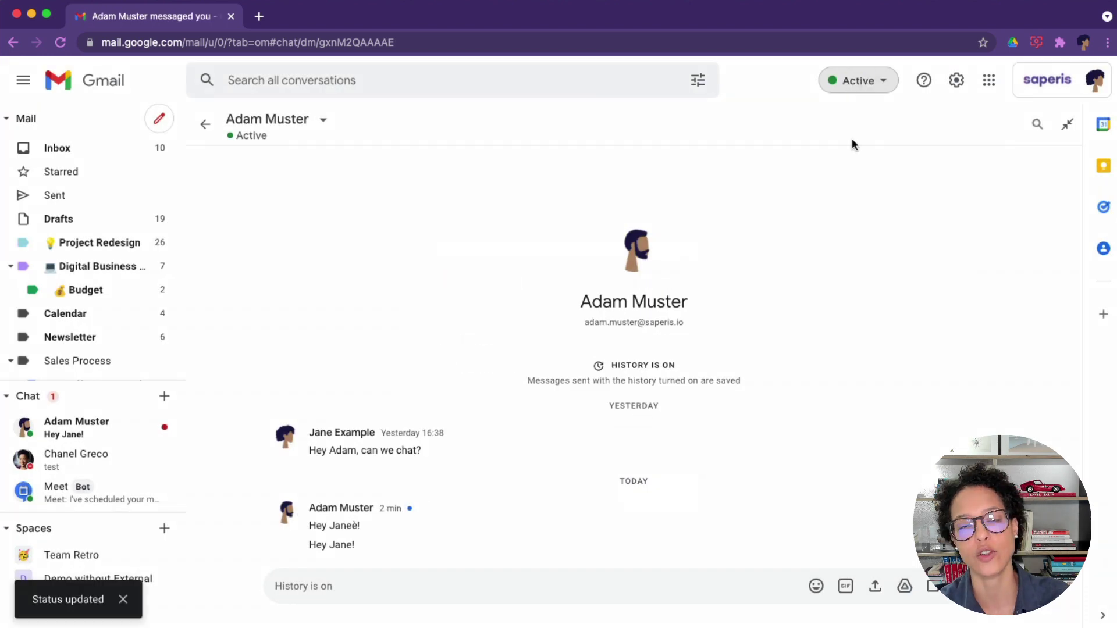